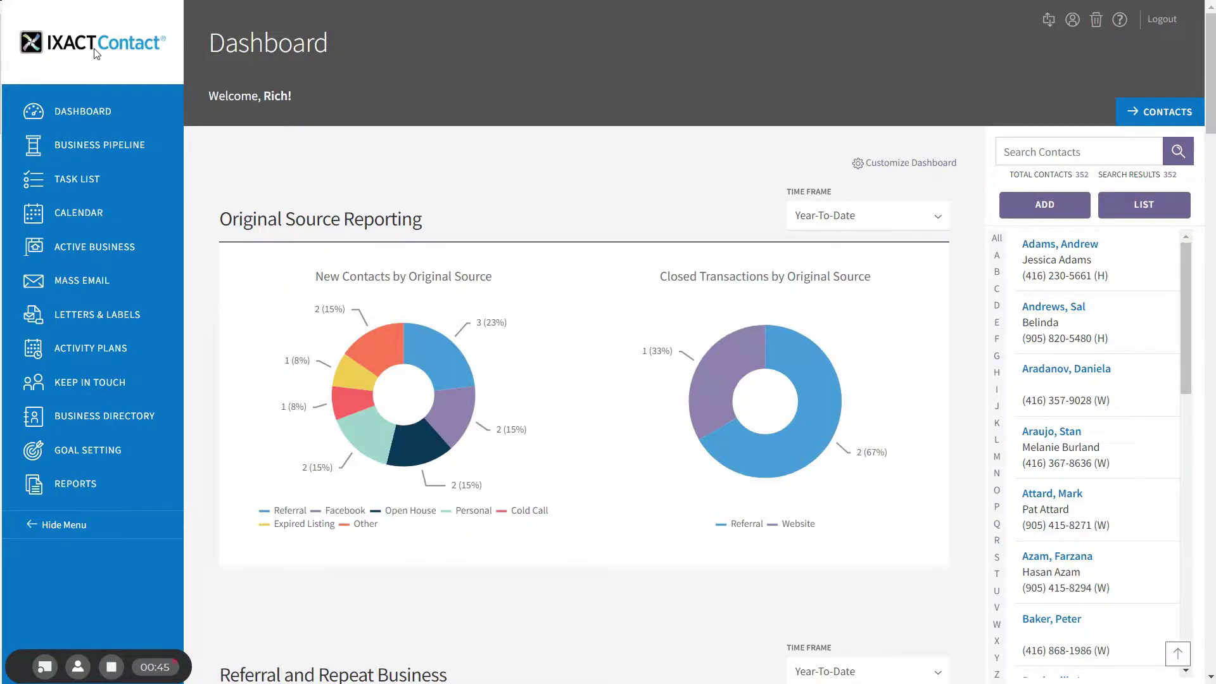
Create a new mass email and tick two contacts in the Select Contacts list.
left_click(72, 280)
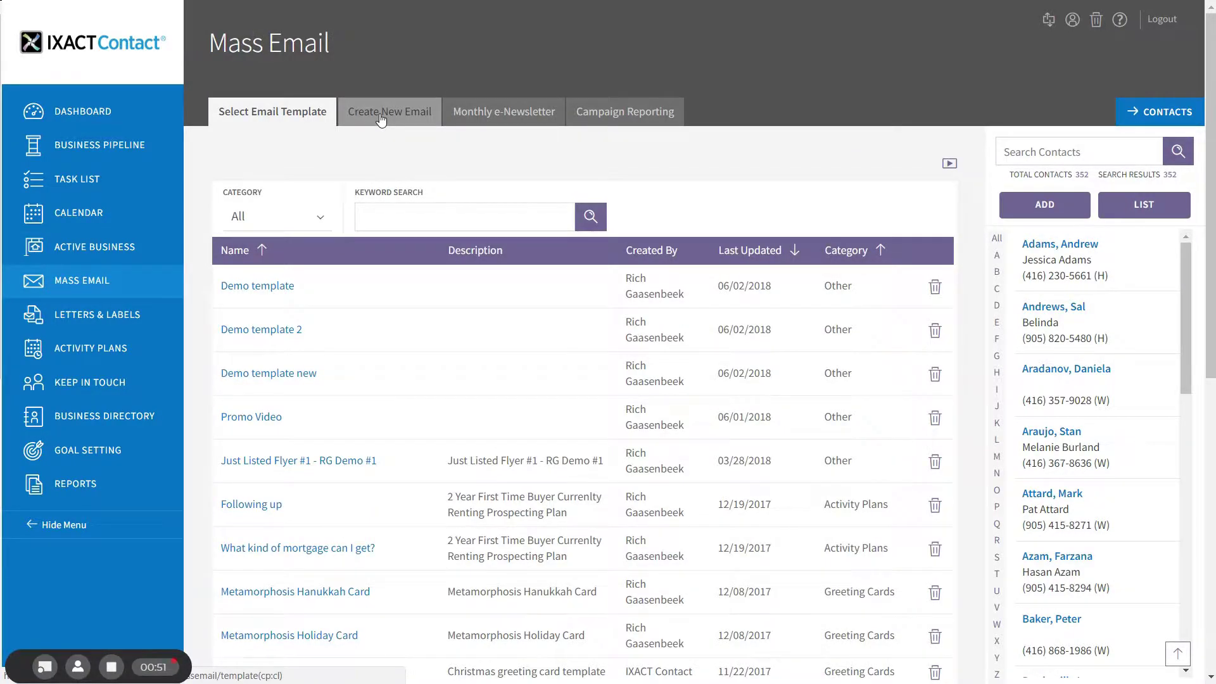
left_click(380, 120)
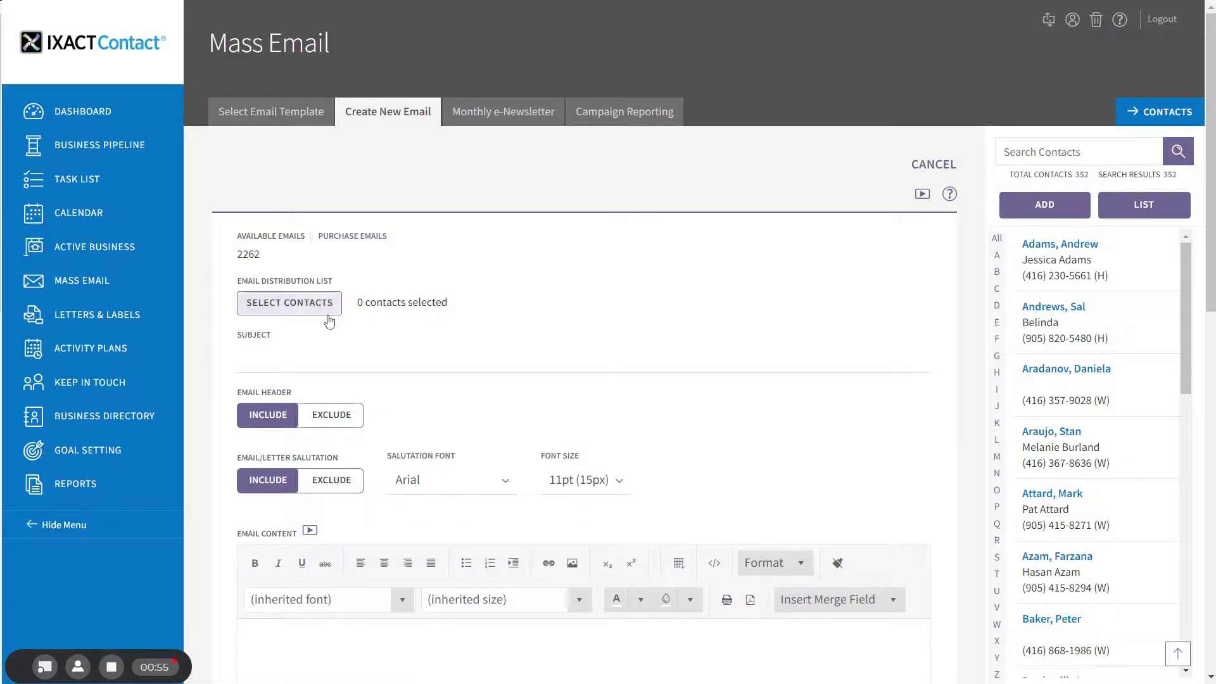
left_click(285, 304)
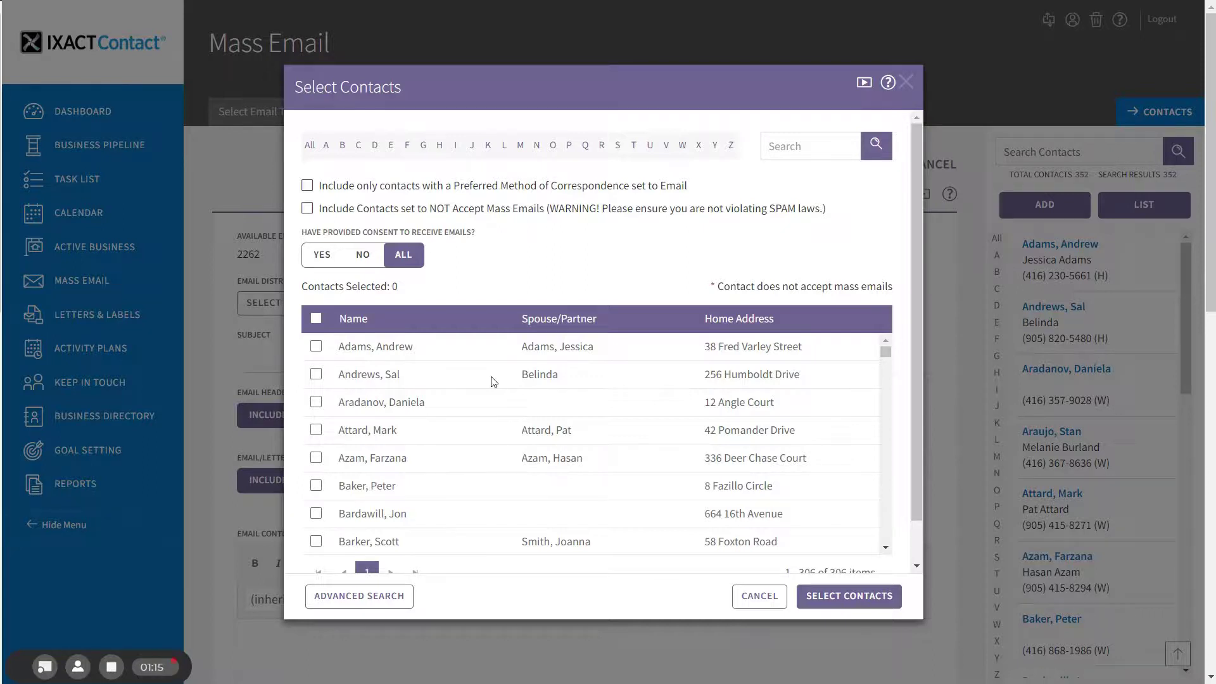
left_click(316, 430)
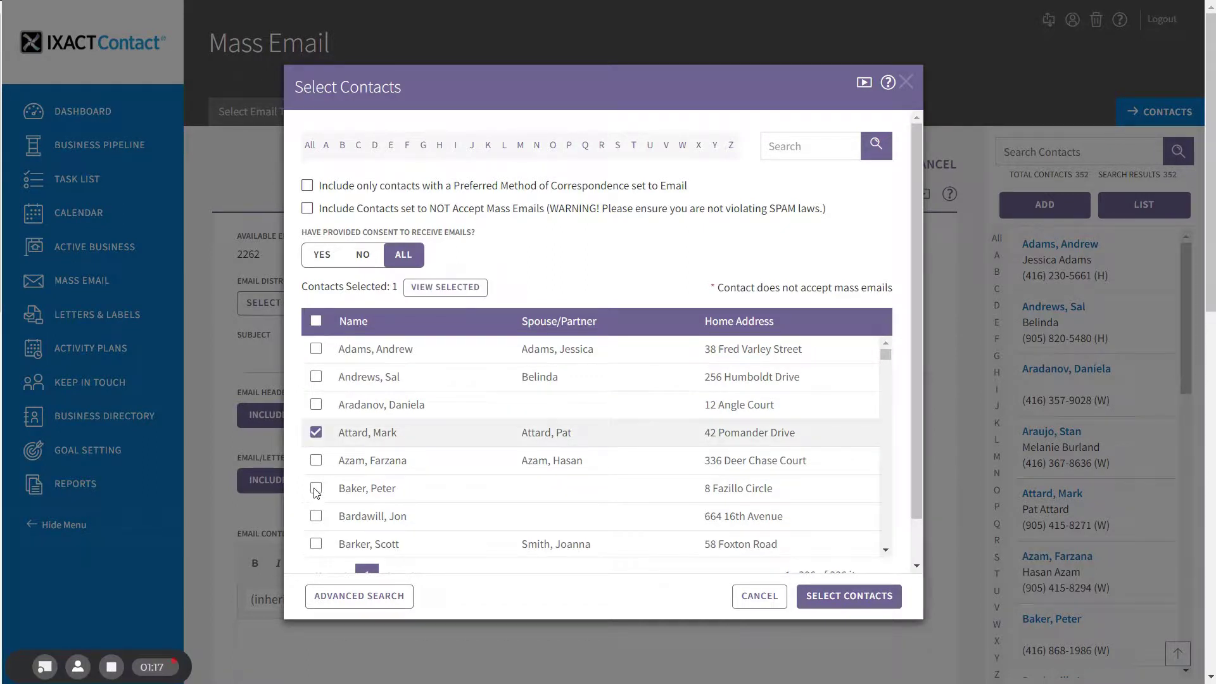
left_click(315, 489)
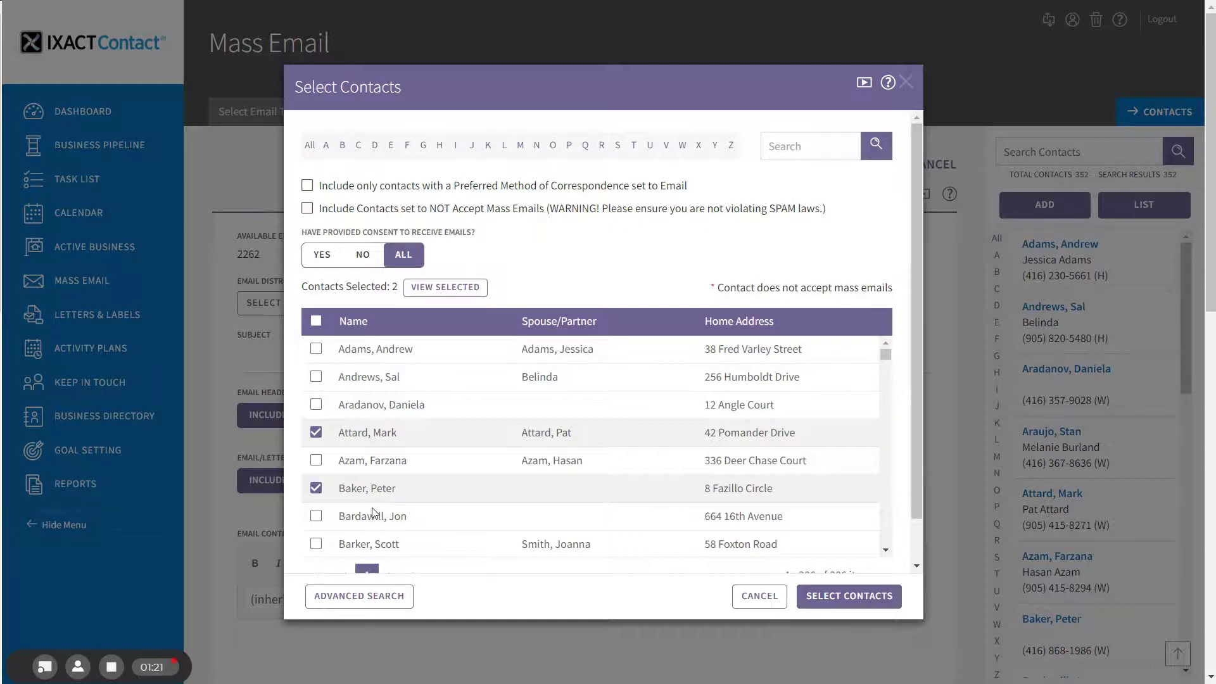
Select every contact, browse the D, F and All letter filters, then confirm 306 recipients.
left_click(314, 322)
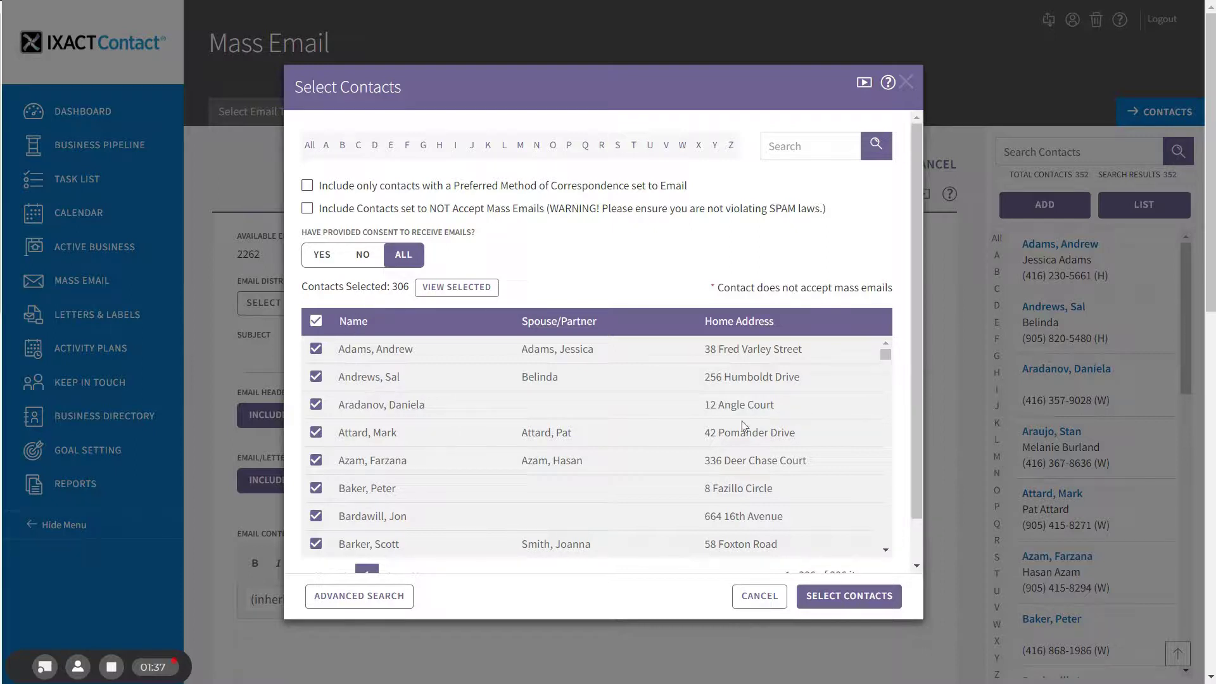
scroll(913, 454, "down", 2)
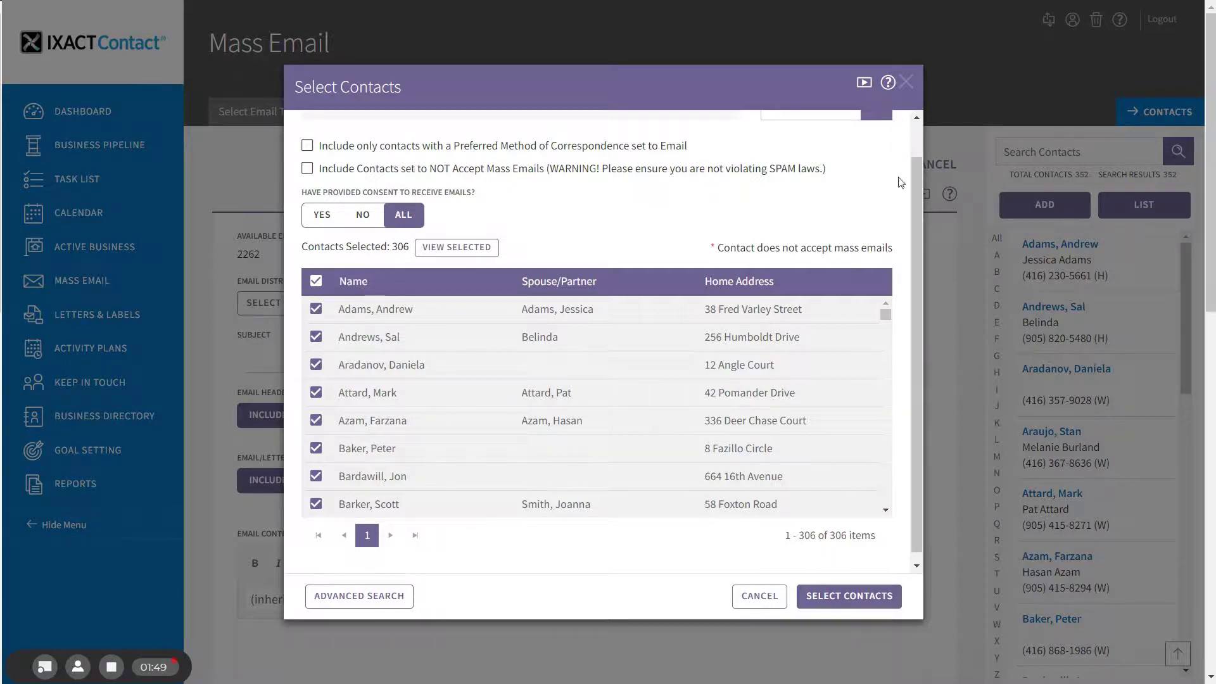
scroll(835, 157, "up", 1)
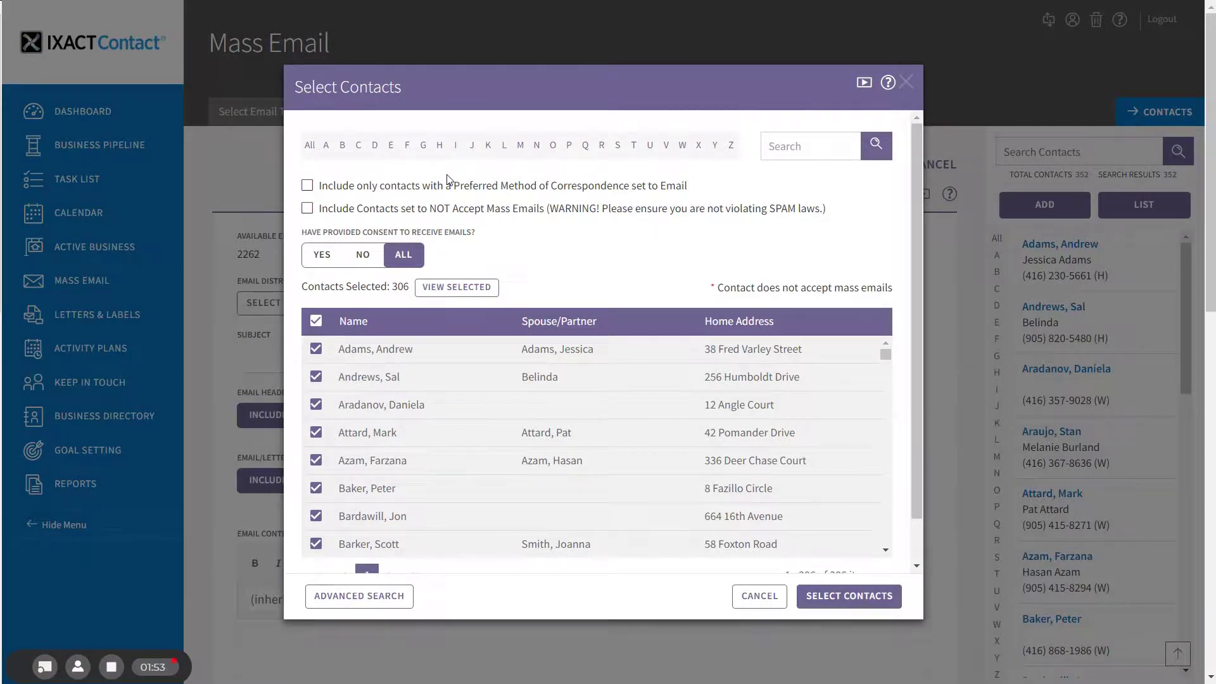
left_click(375, 152)
left_click(407, 149)
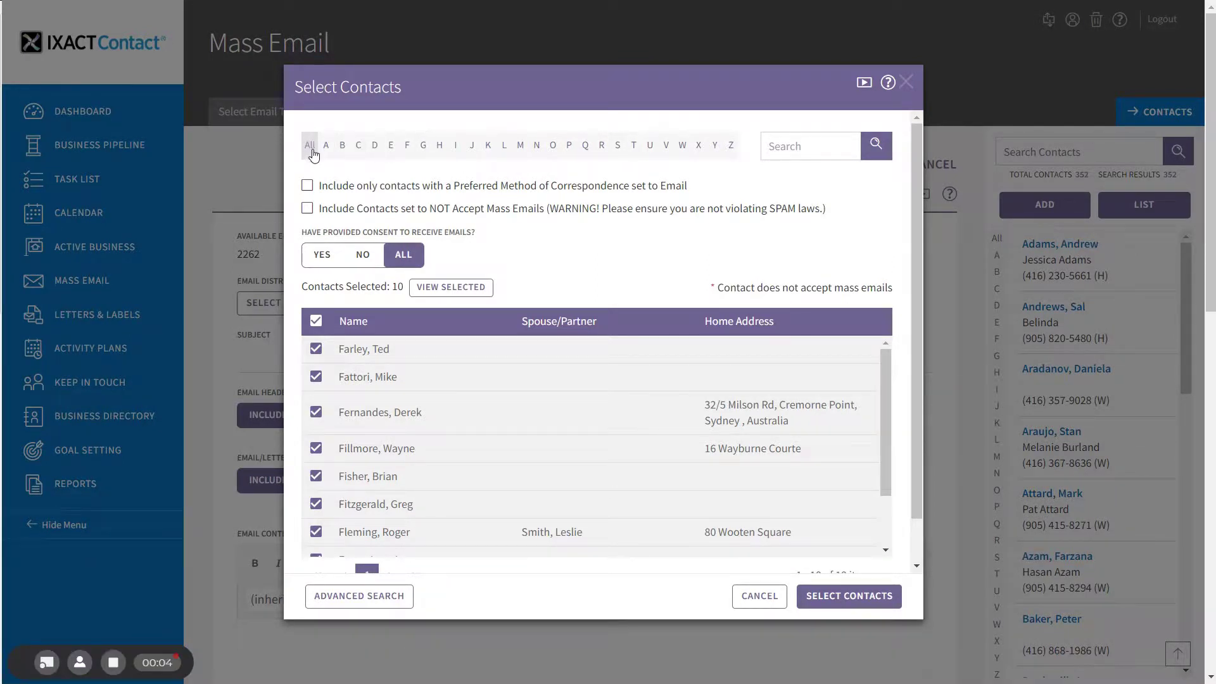
left_click(311, 149)
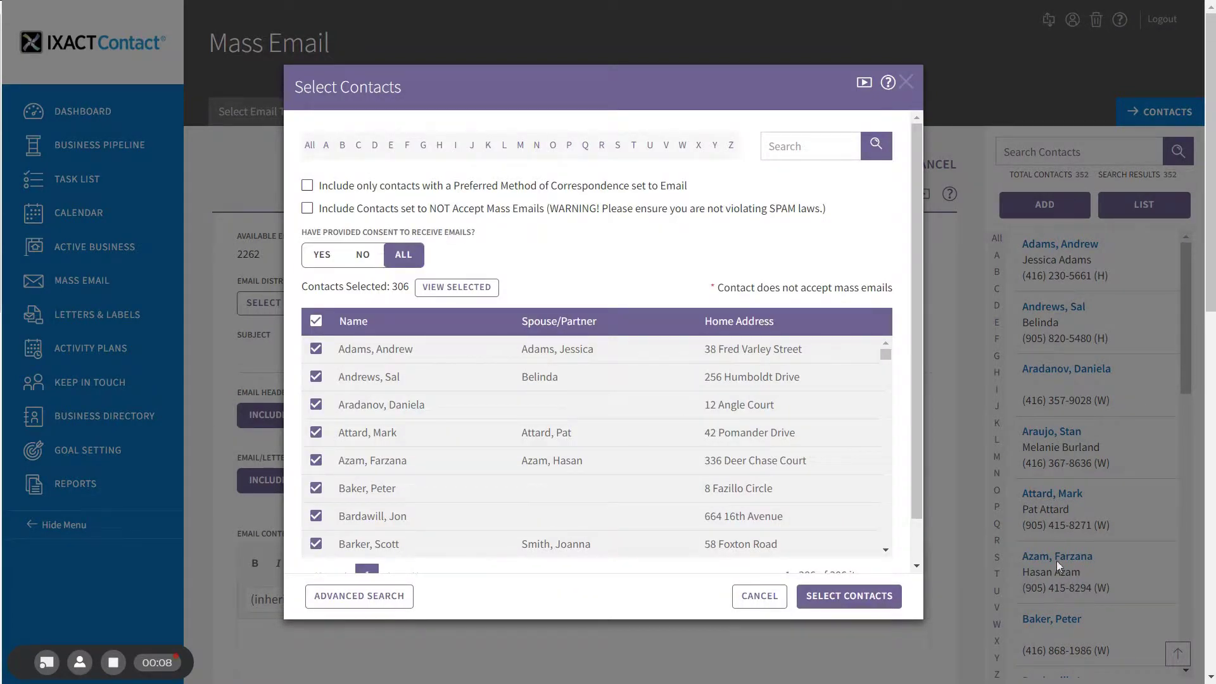
left_click(849, 596)
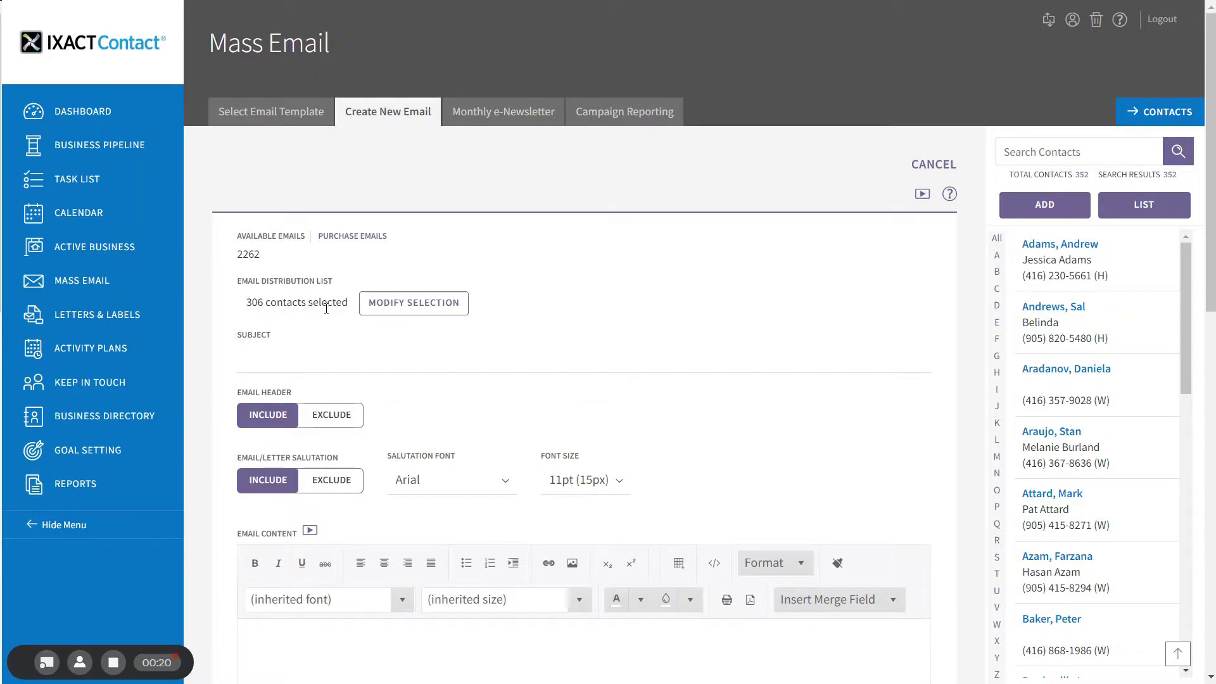
Reopen the recipient selection with Modify Selection and switch to Advanced Search.
left_click(413, 303)
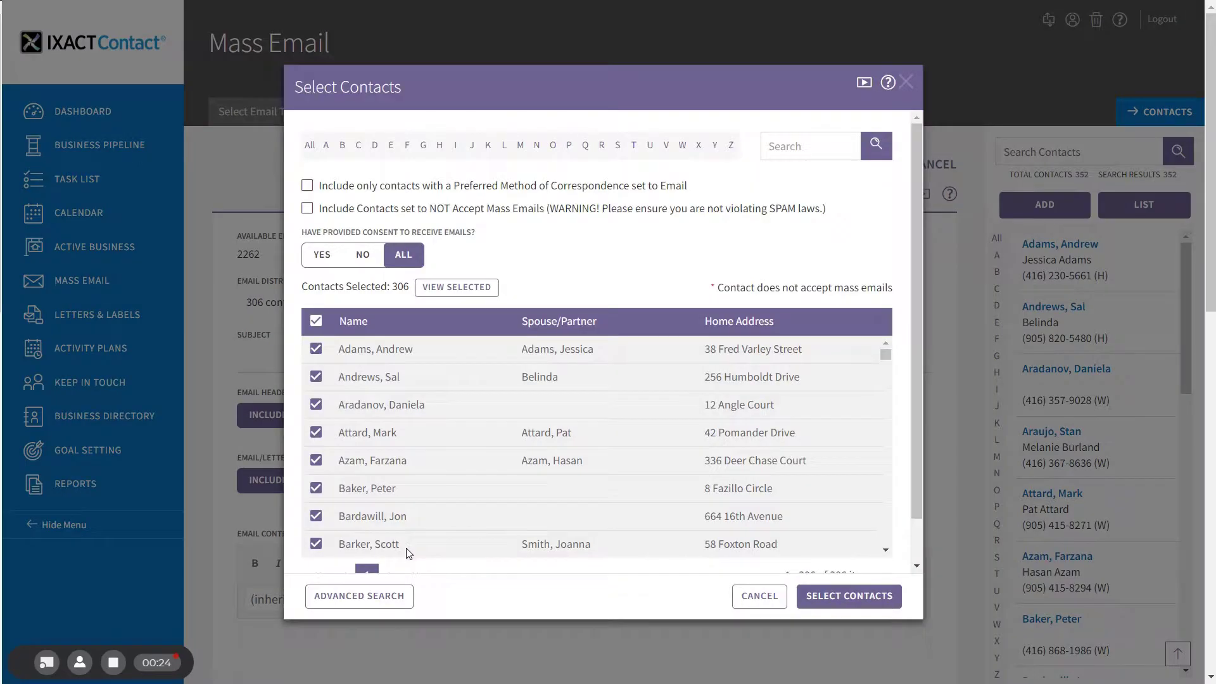
left_click(344, 591)
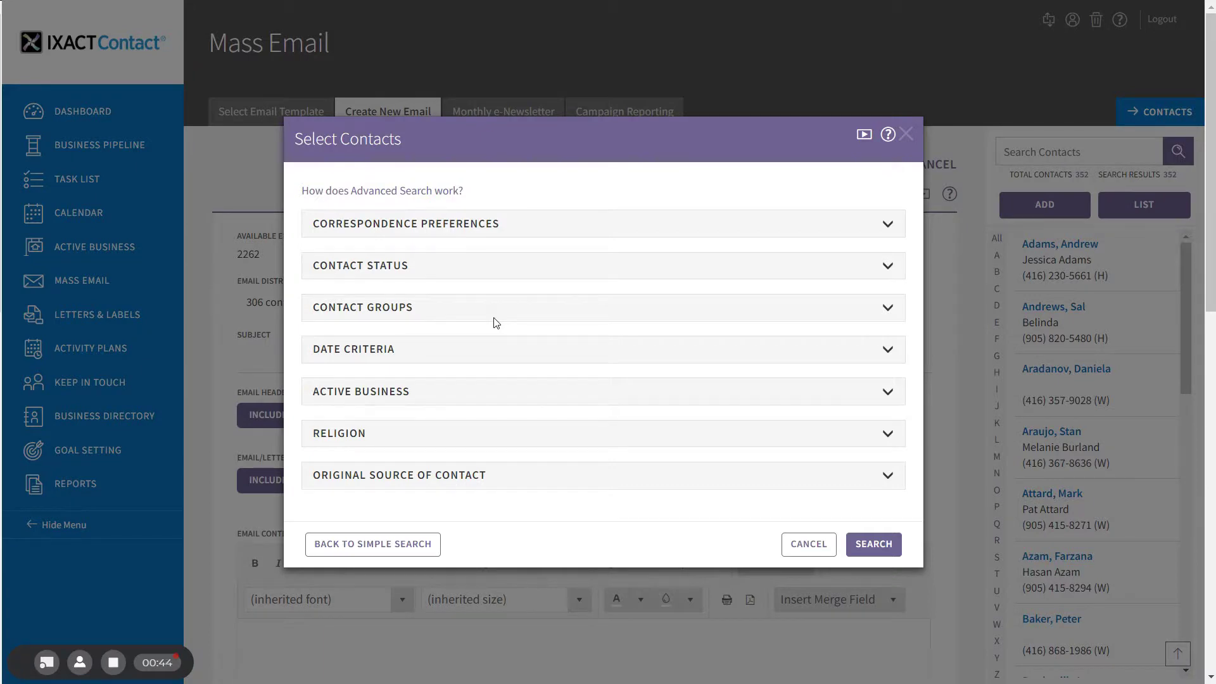
Look over Contact Status, then tick and untick the Family group under Contact Groups.
left_click(469, 273)
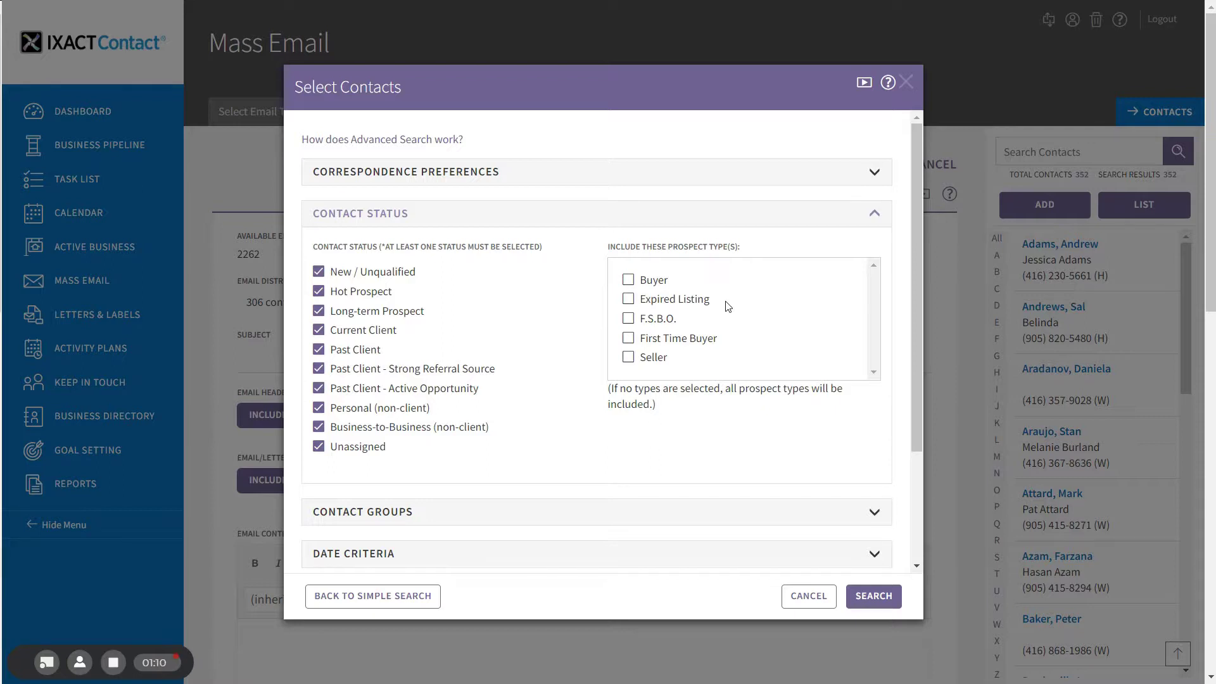
left_click(367, 216)
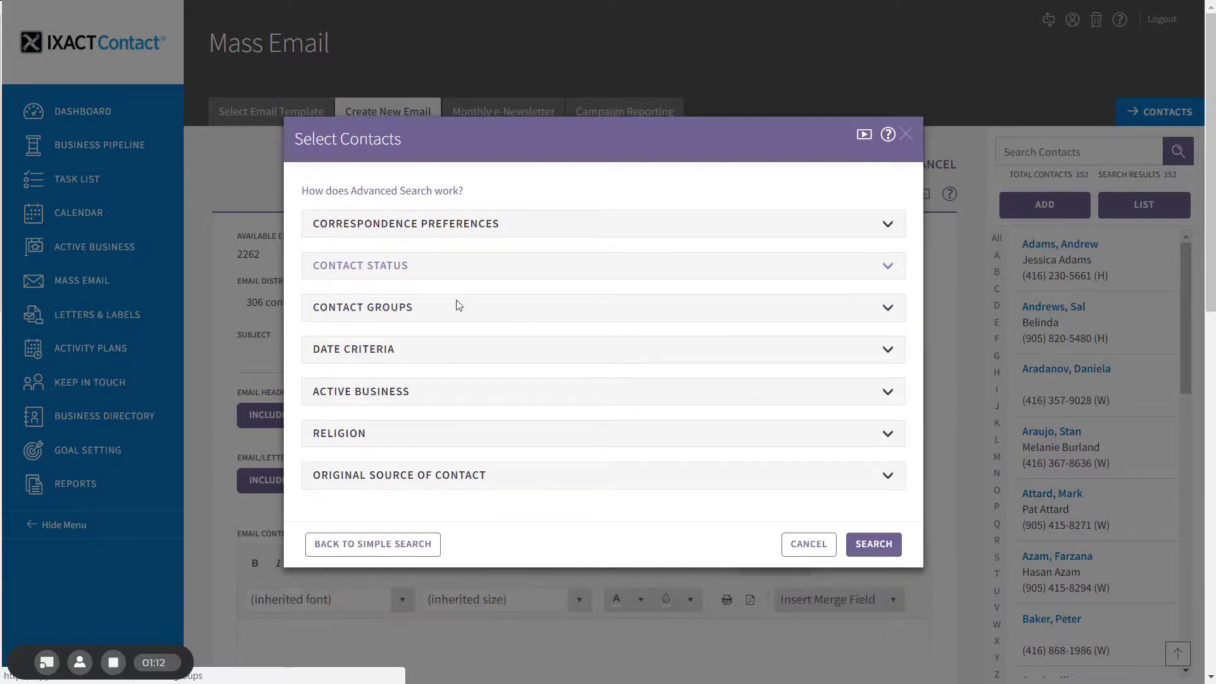
left_click(410, 310)
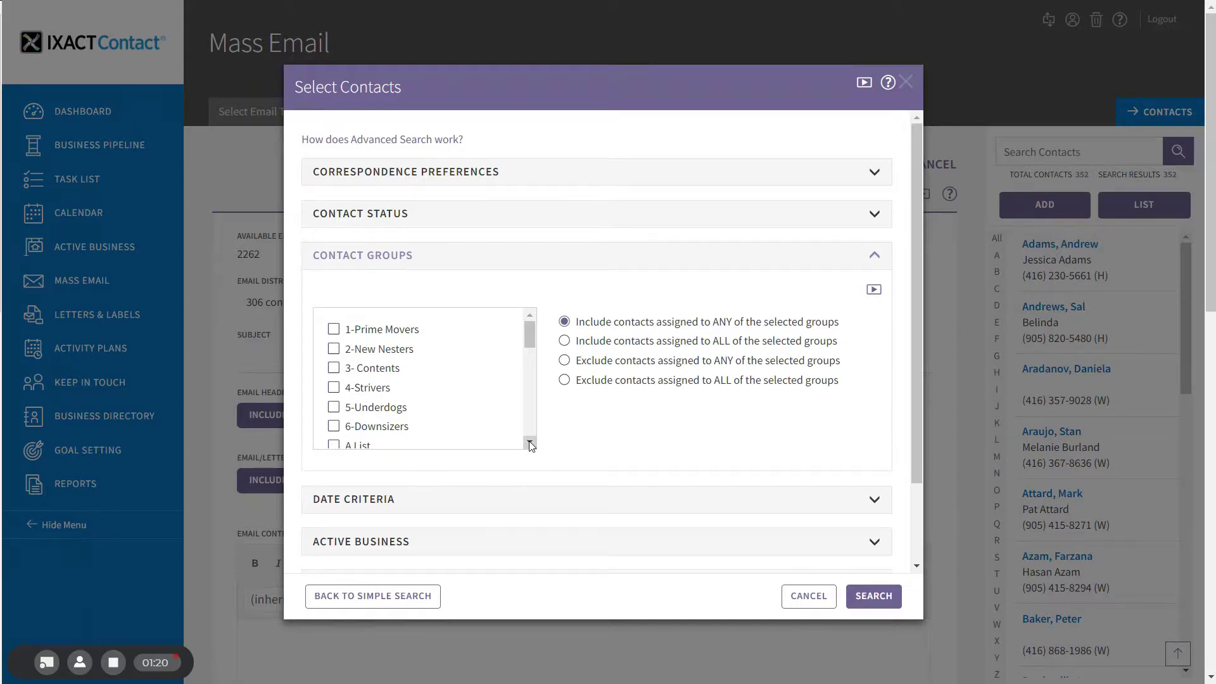
scroll(531, 443, "down", 4)
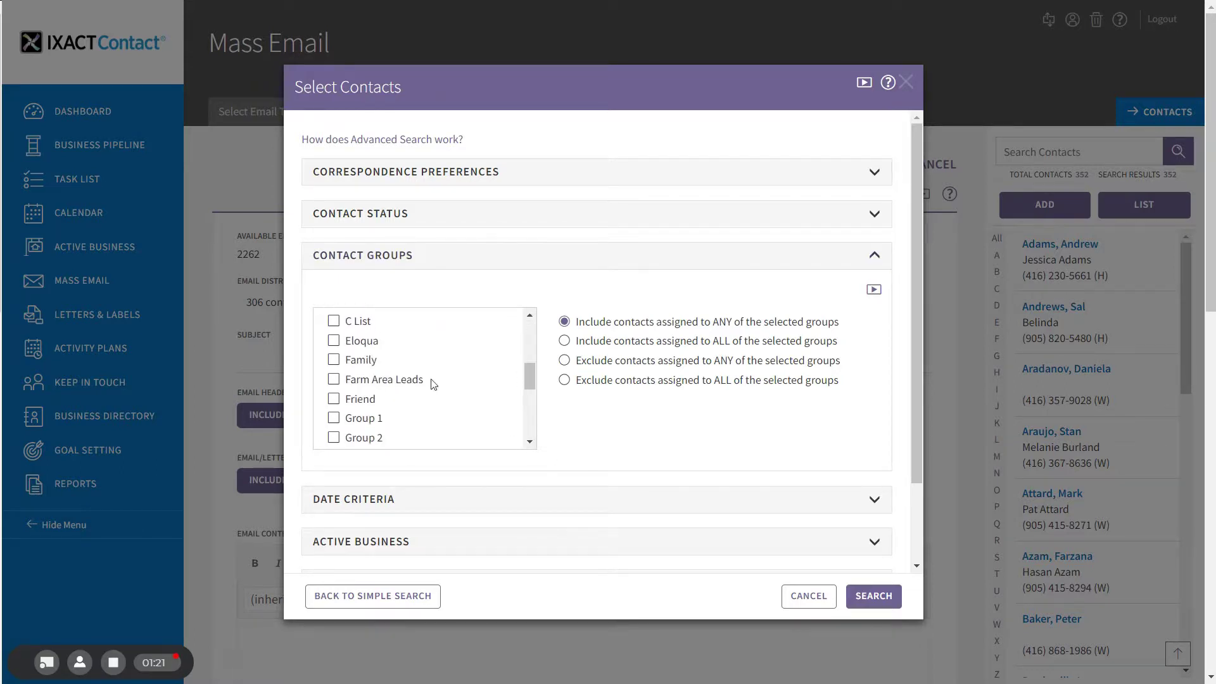
left_click(334, 360)
left_click(334, 360)
Cycle the group options through Include ALL, Exclude ANY, Exclude ALL, back to Include ANY.
left_click(565, 343)
left_click(569, 365)
left_click(564, 382)
left_click(565, 323)
left_click(405, 257)
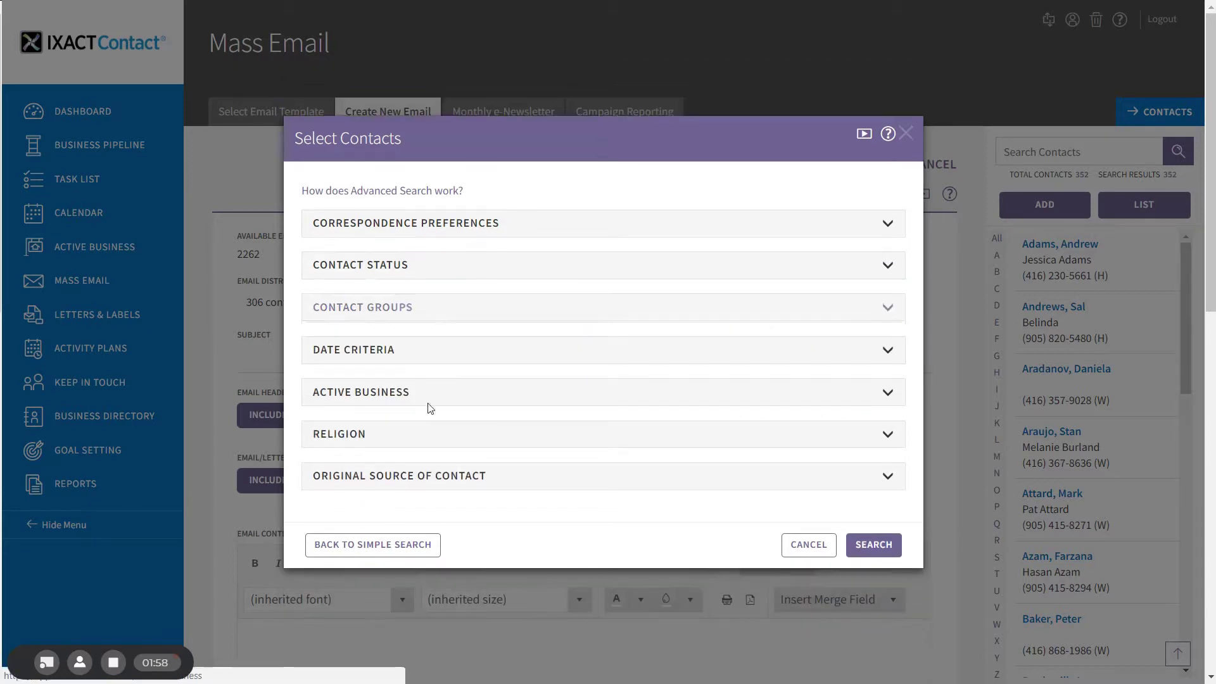
left_click(376, 350)
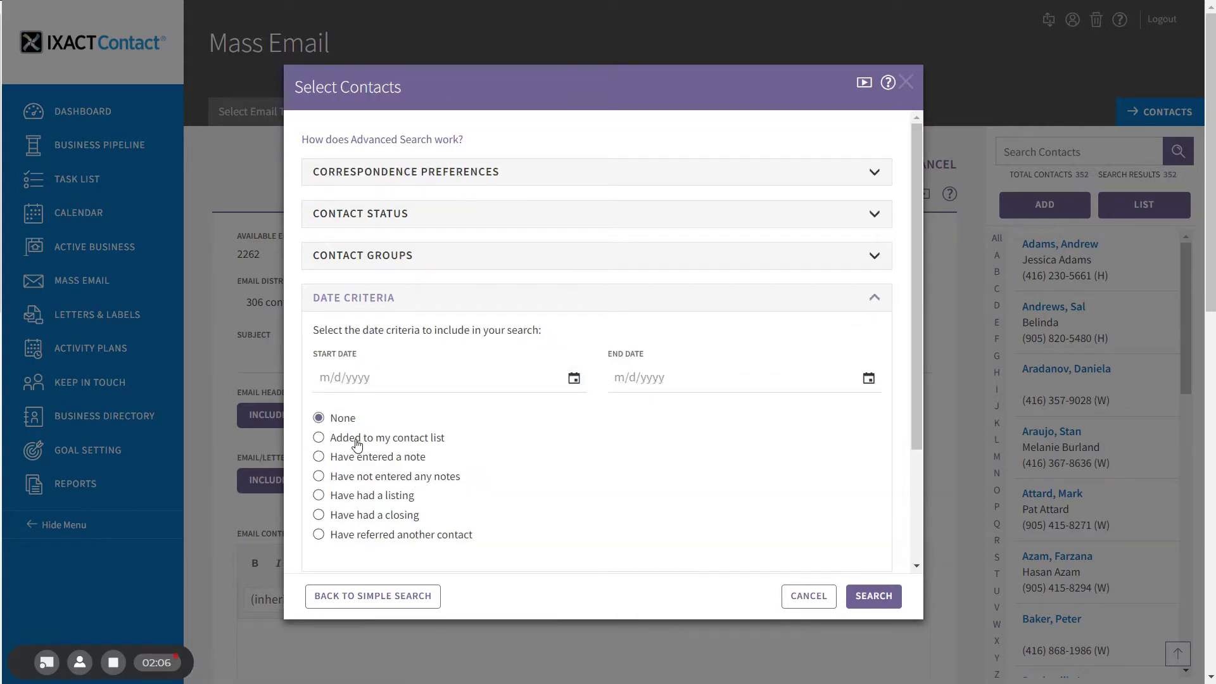
Set the Start Date to 6/11/2018, keep the date criterion at None, and expand Active Business.
left_click(573, 379)
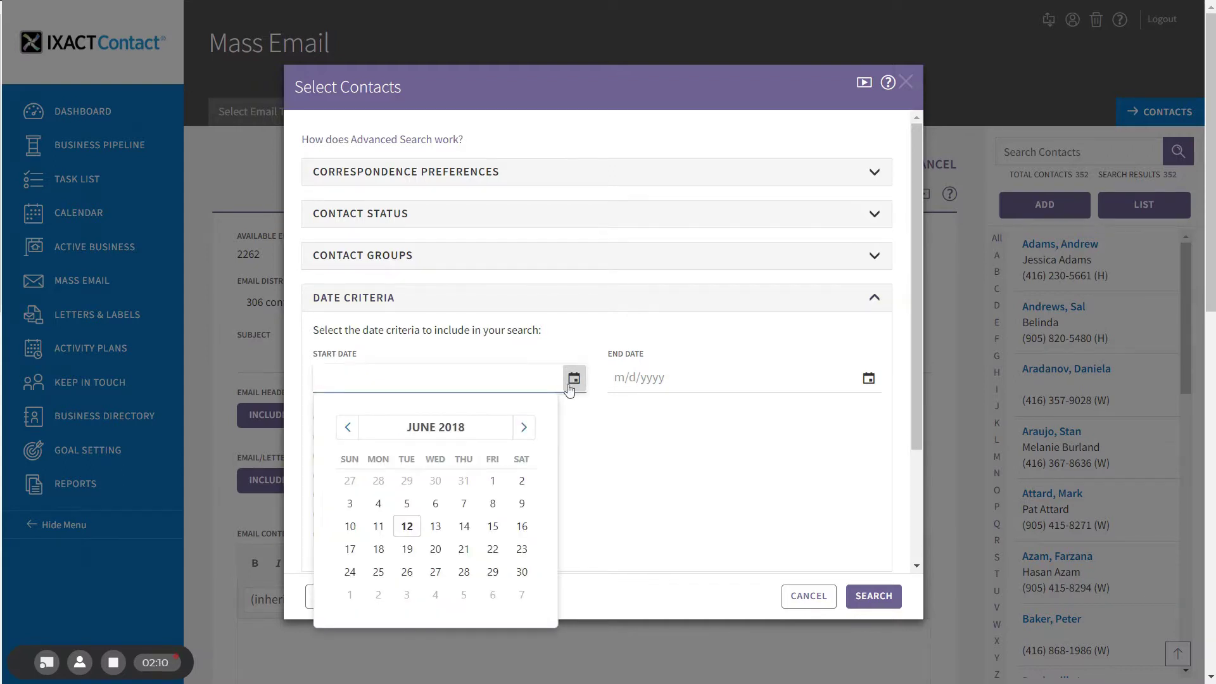
left_click(378, 527)
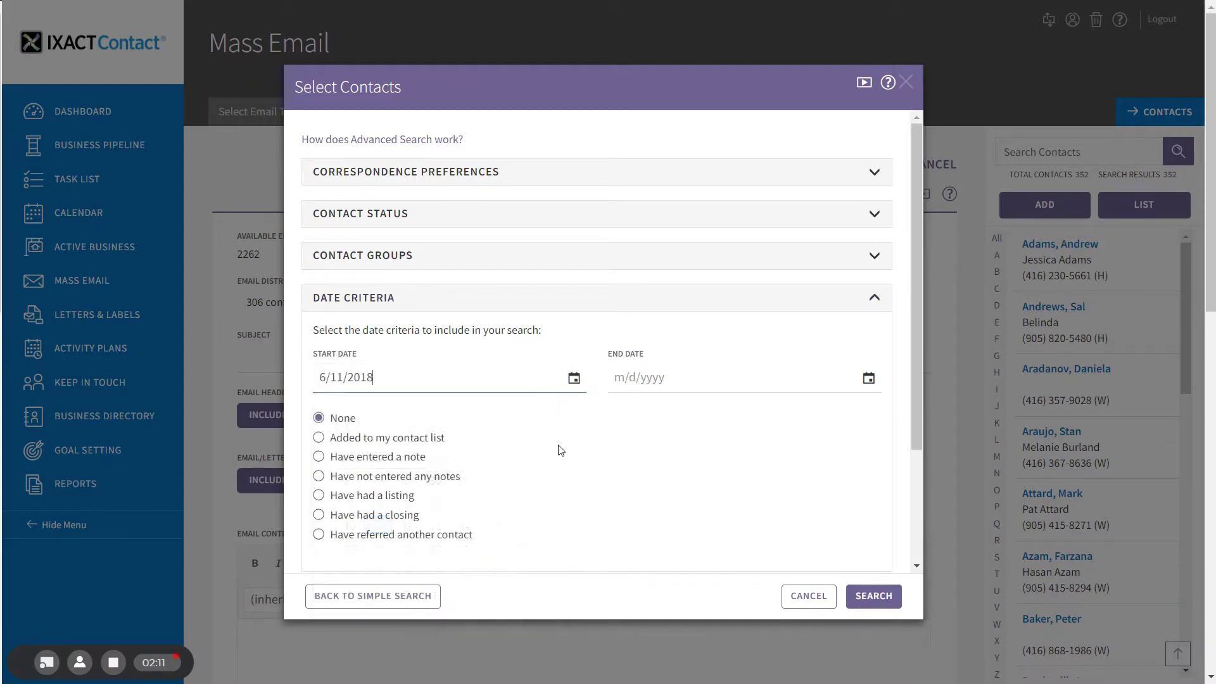
left_click(574, 379)
left_click(700, 463)
left_click(319, 441)
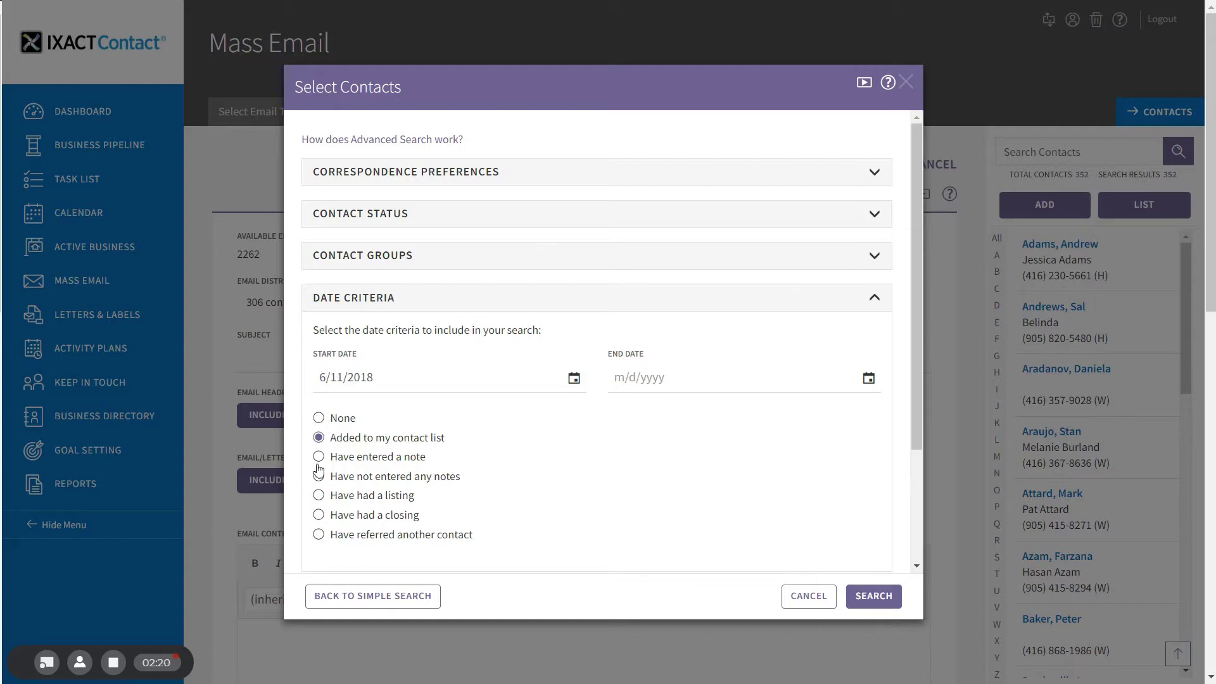
left_click(319, 420)
left_click(382, 299)
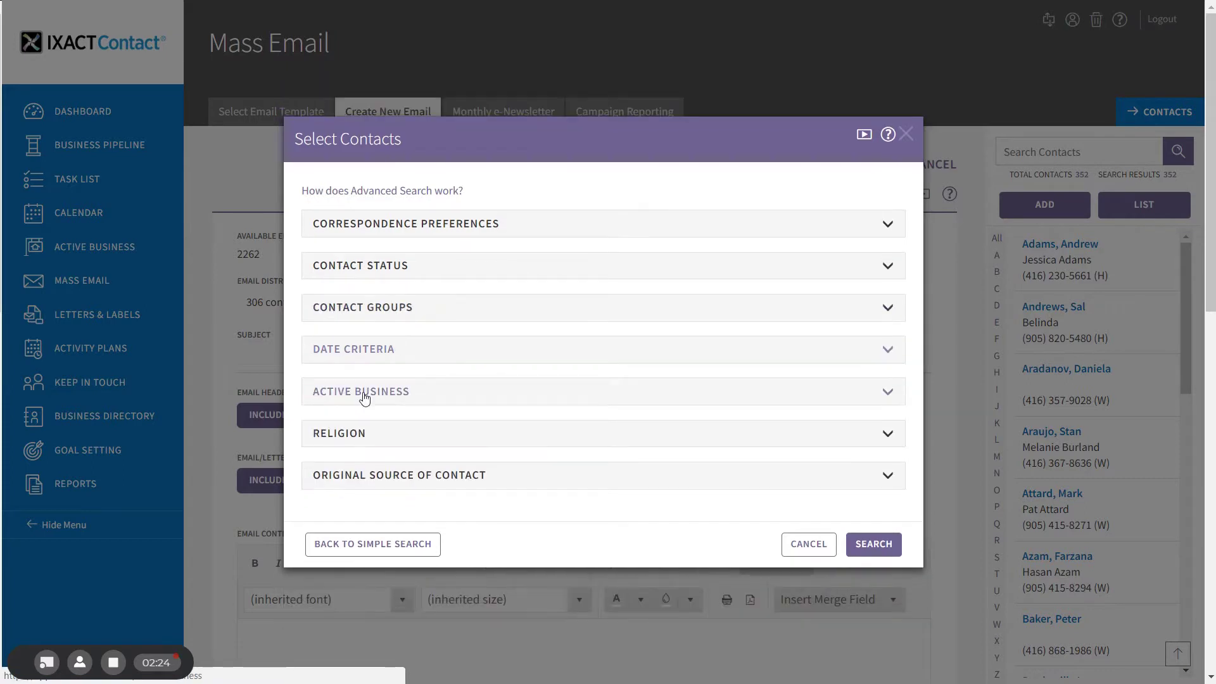
left_click(363, 396)
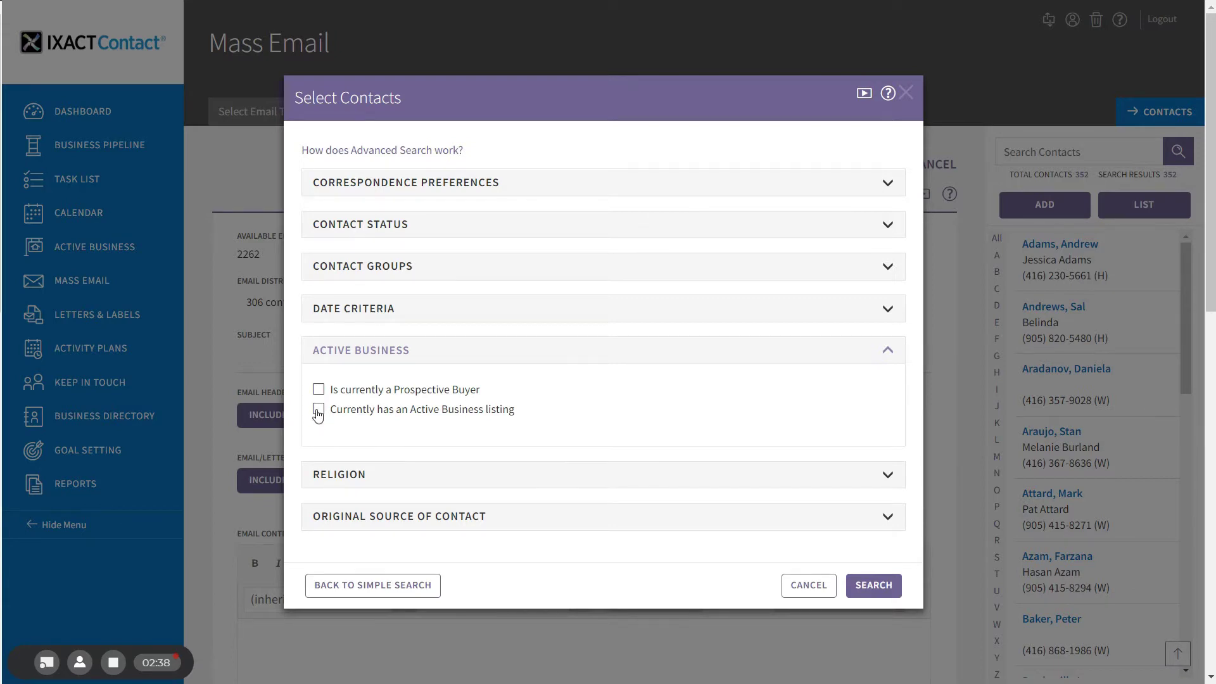
Review the Religion and Original Source of Contact filters, then search, returning all 306 contacts.
left_click(366, 351)
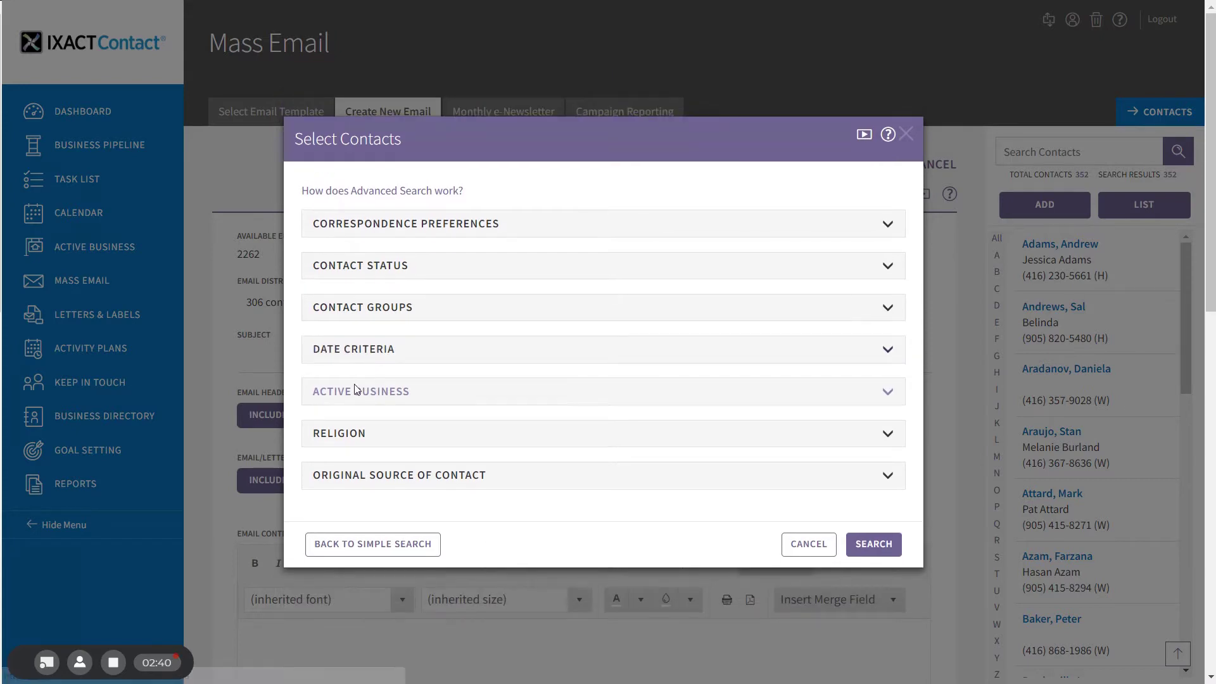
left_click(340, 436)
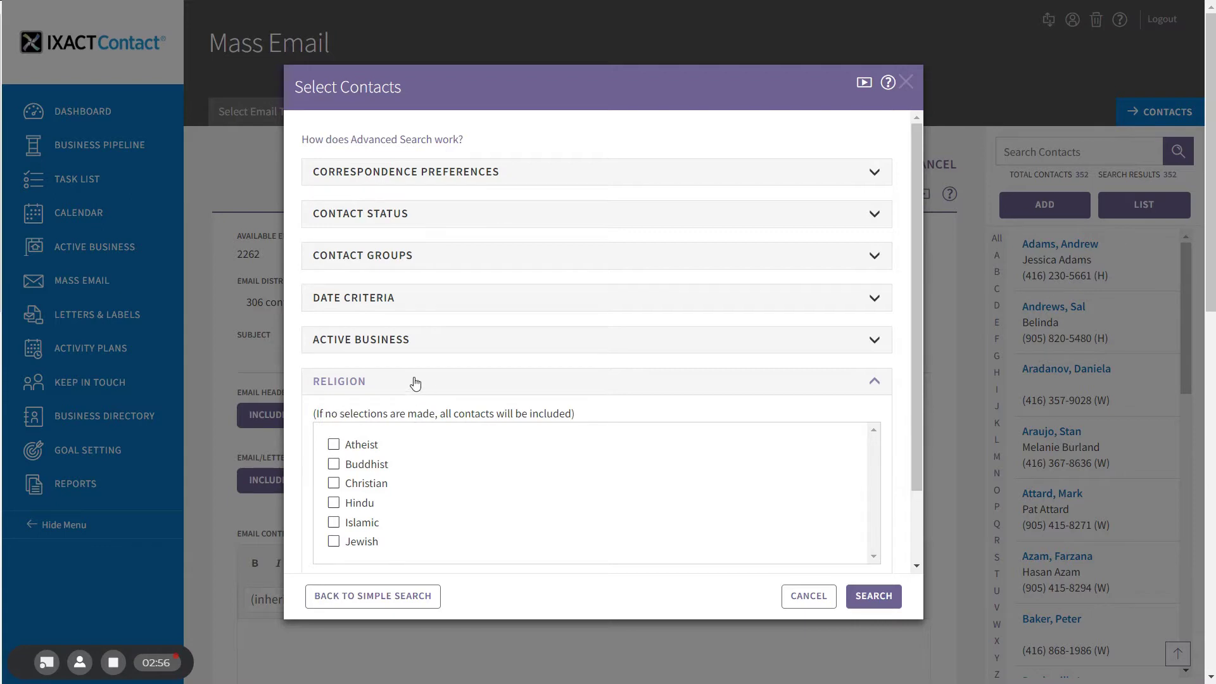
left_click(355, 381)
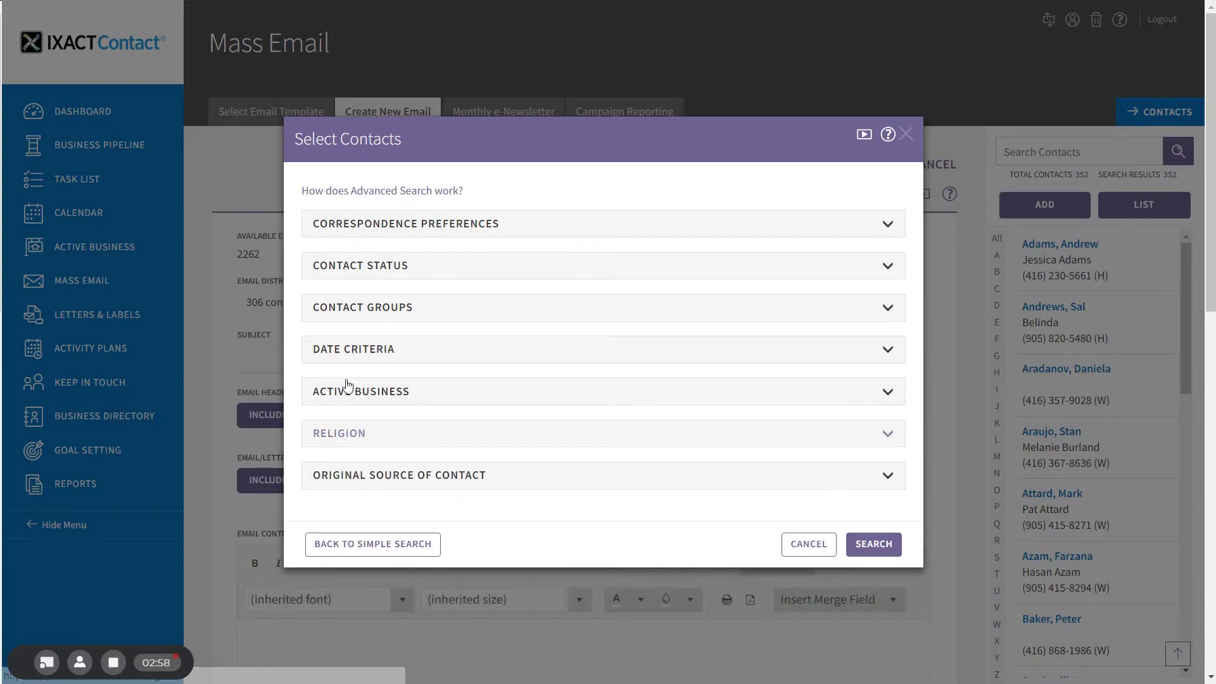
left_click(365, 480)
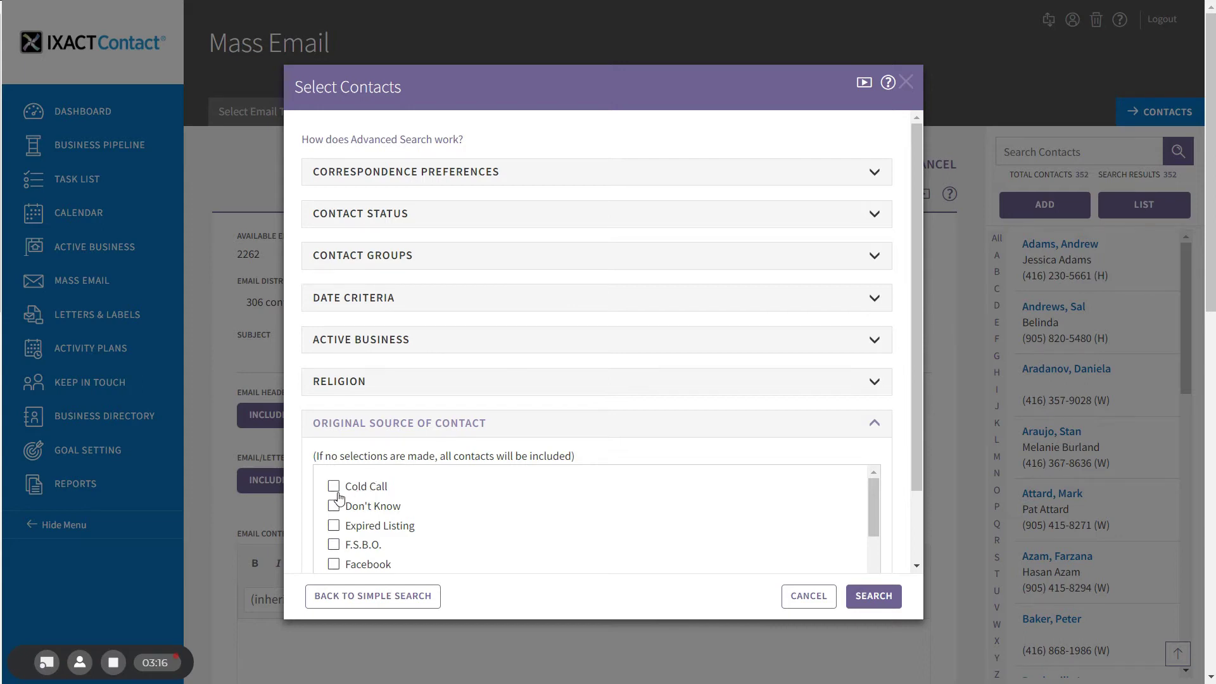
left_click(386, 427)
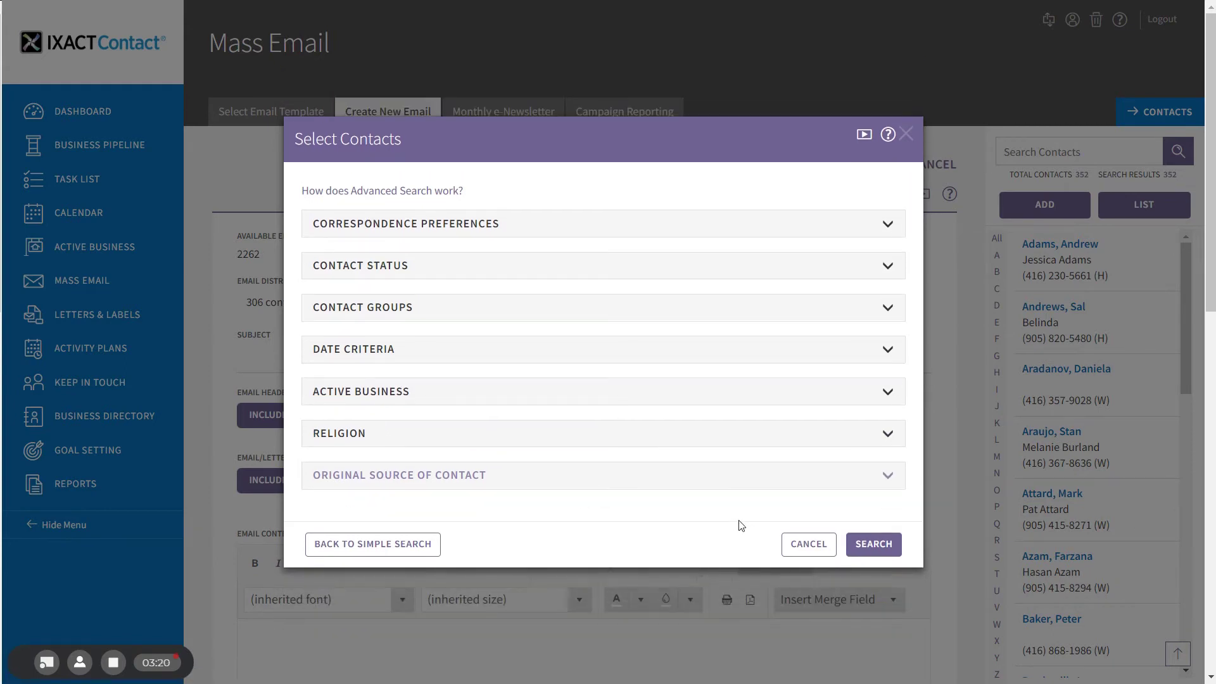
left_click(870, 544)
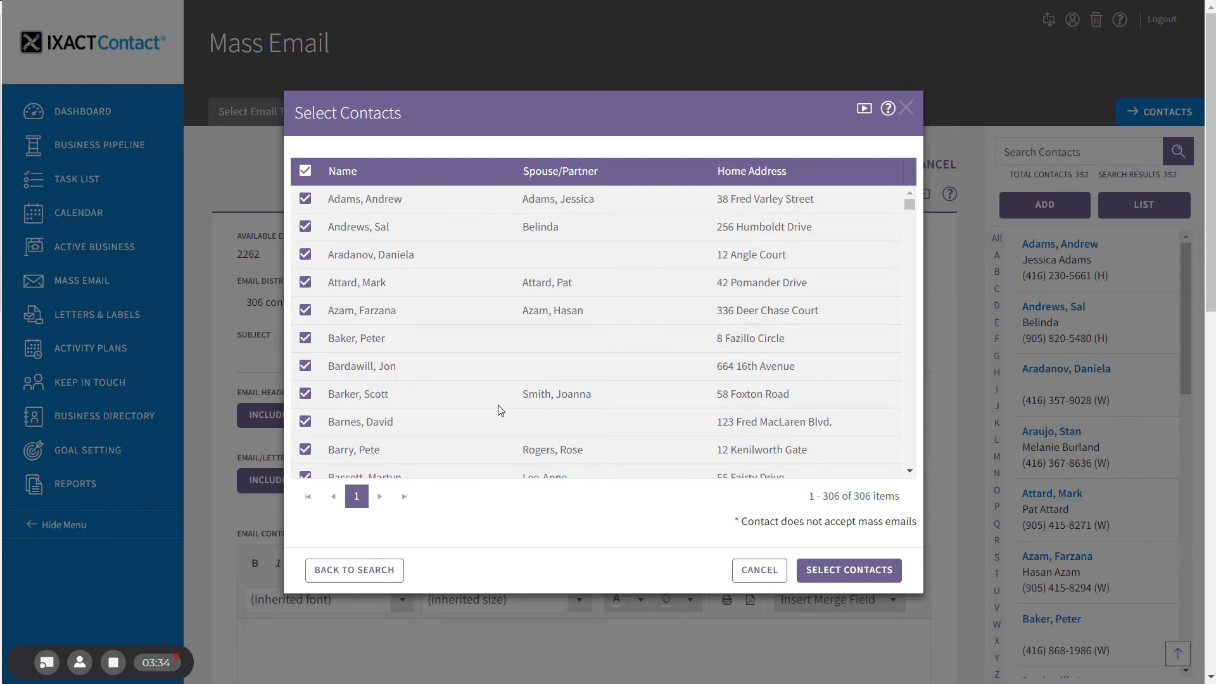
Untick two contacts in the results and return to the advanced search criteria.
left_click(306, 283)
left_click(305, 338)
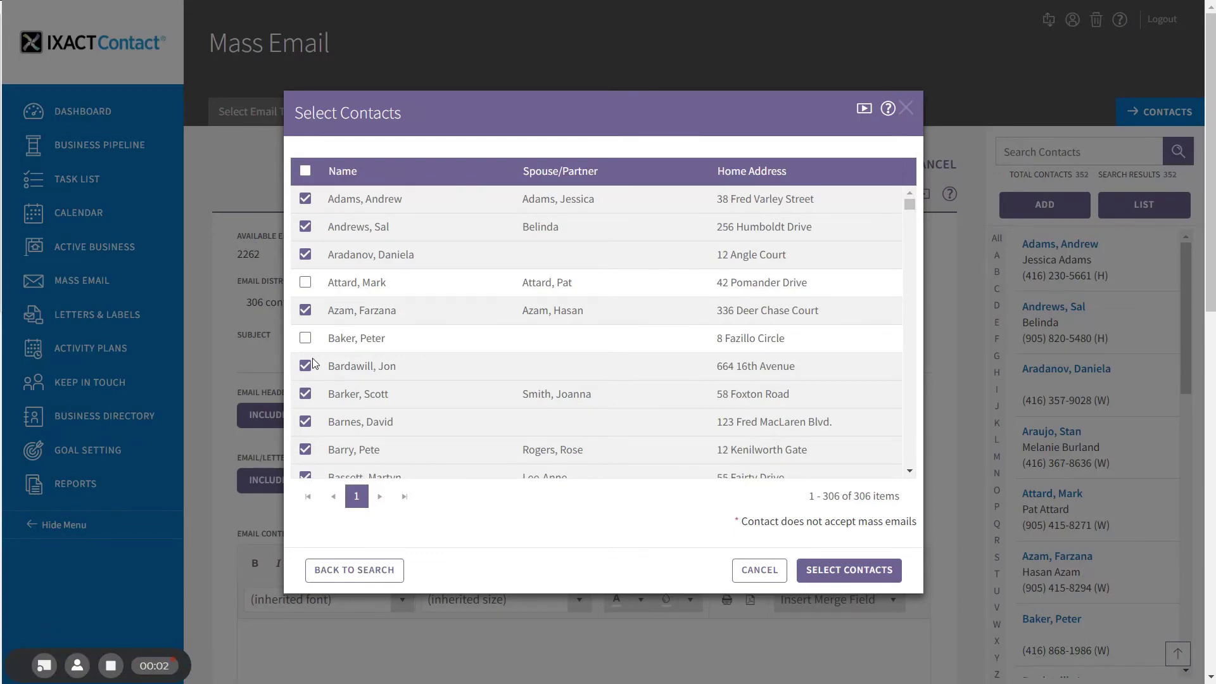
left_click(353, 571)
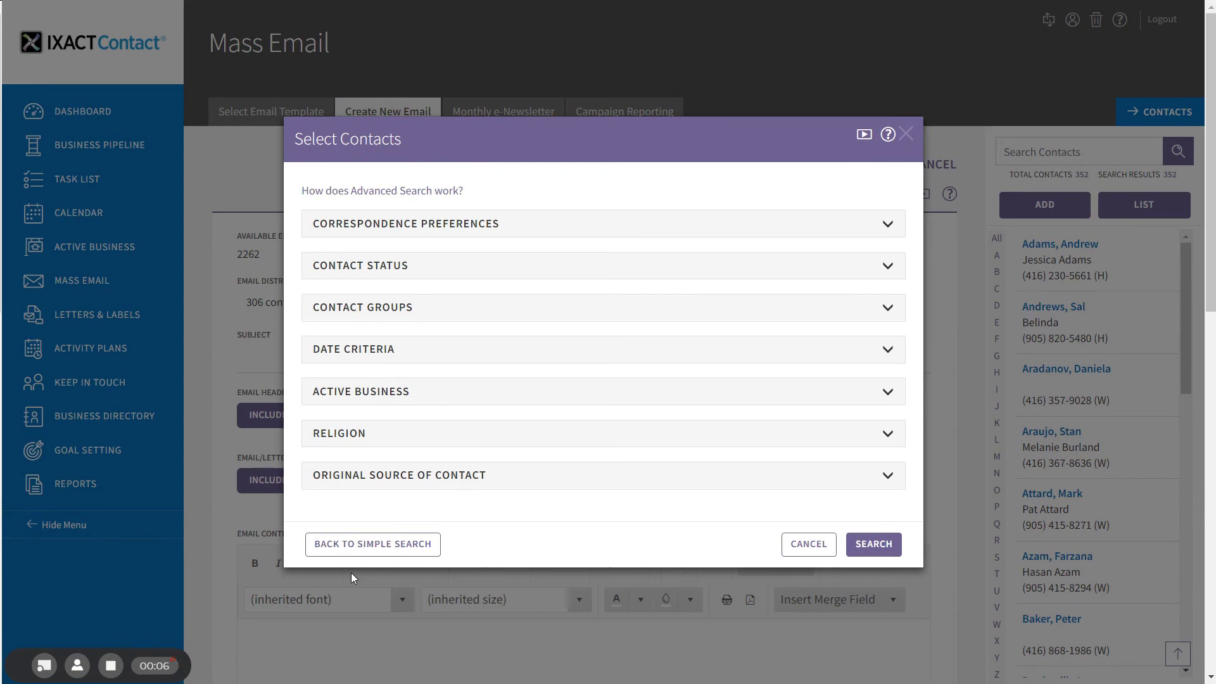